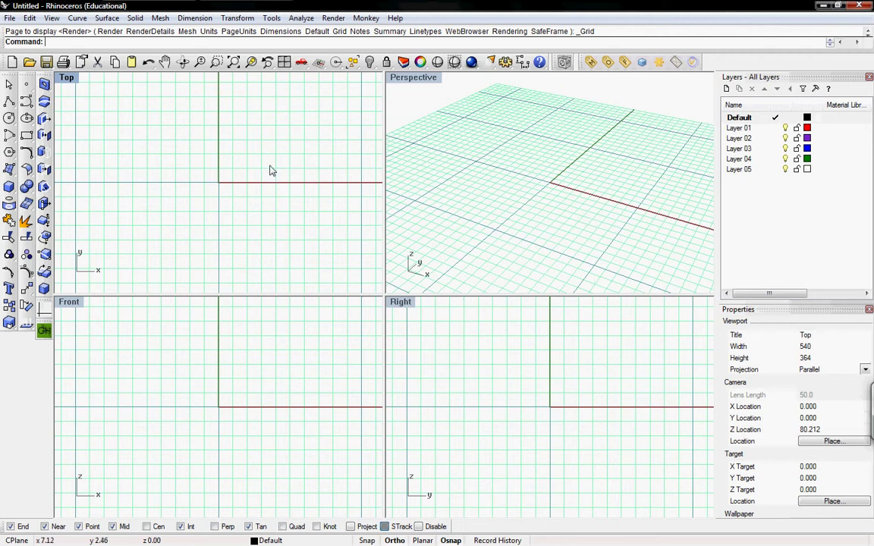
# Delete Layer 02 through Layer 05 and the current Default layer, keeping only Layer 01.
pyautogui.write('Lay')
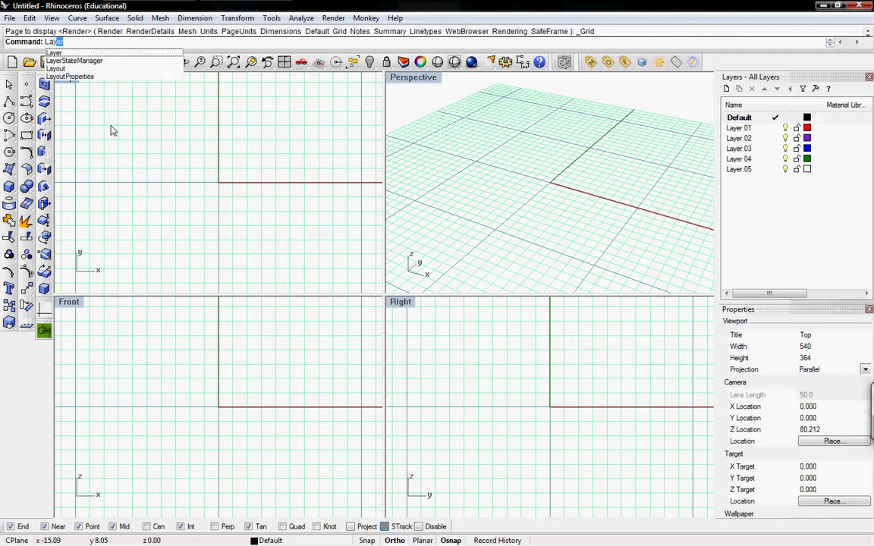
pyautogui.press('Return')
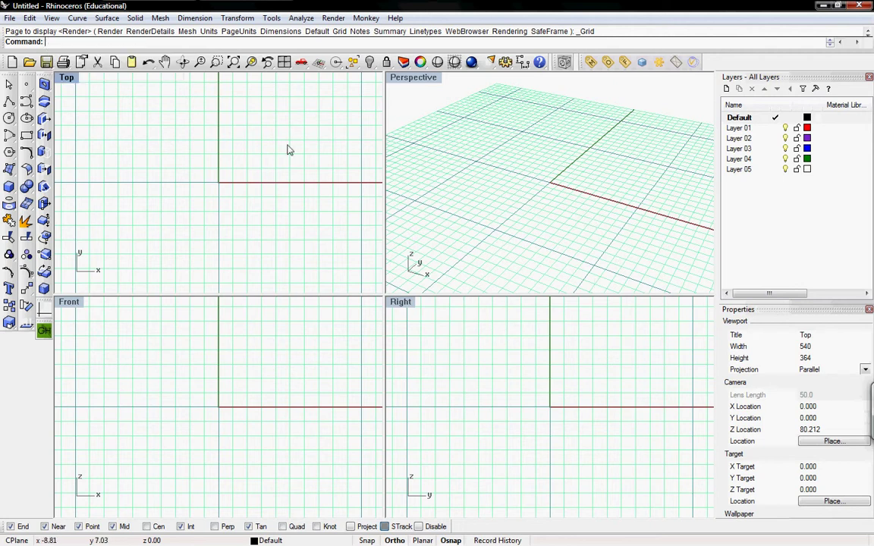
pyautogui.click(739, 169)
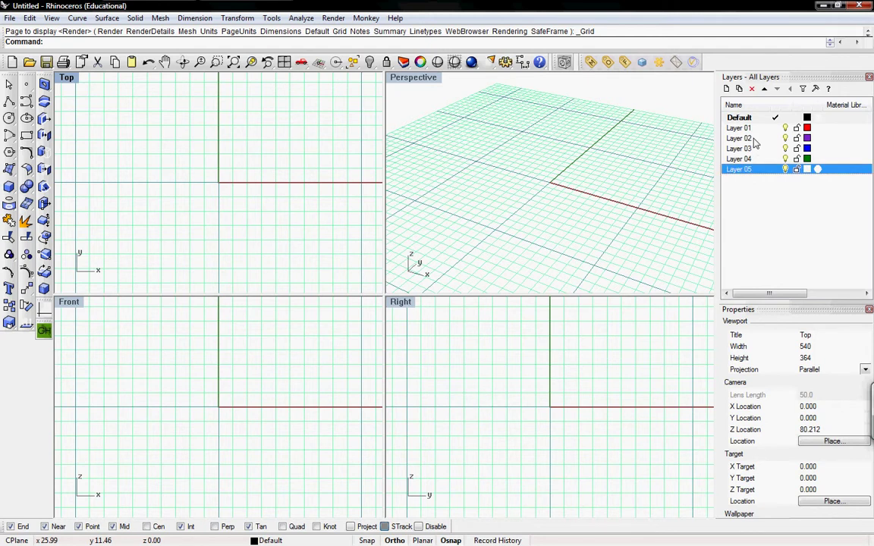
pyautogui.keyDown('shift'); pyautogui.click(753, 140); pyautogui.keyUp('shift')
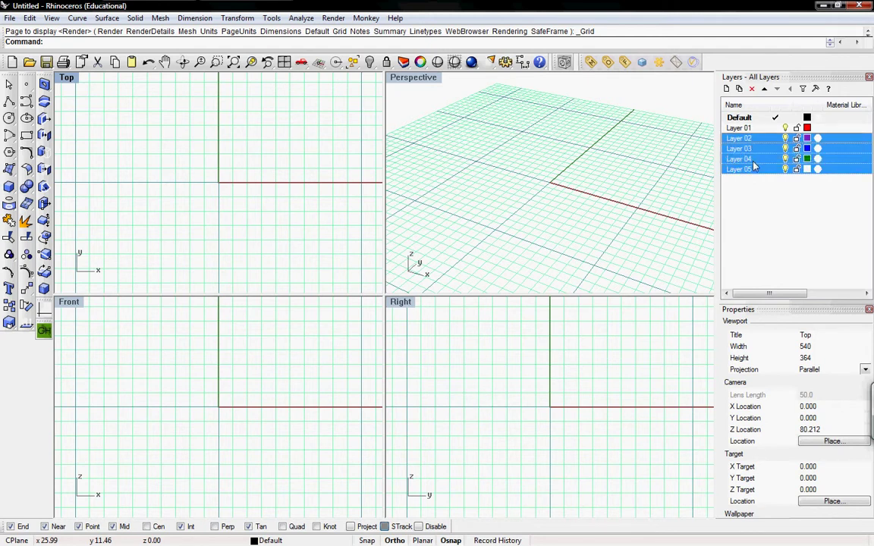
pyautogui.press('Delete')
pyautogui.click(757, 118)
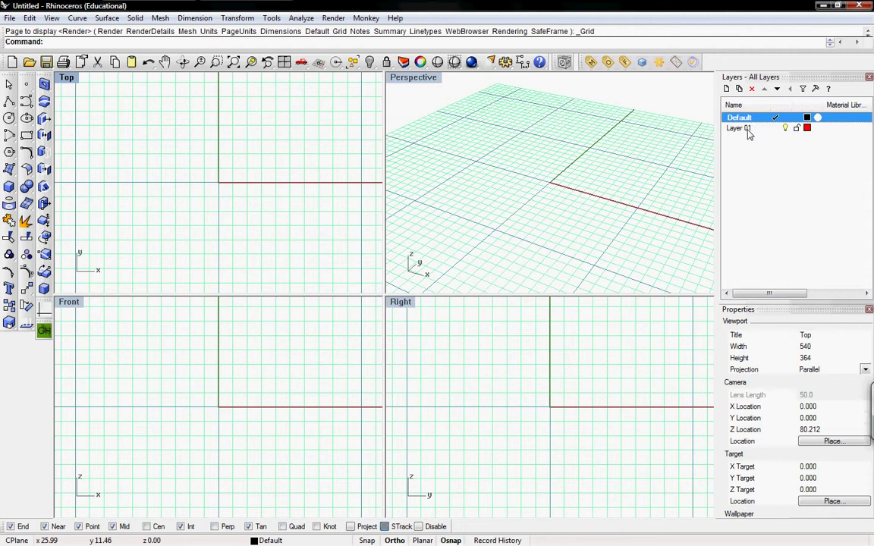
pyautogui.press('Delete')
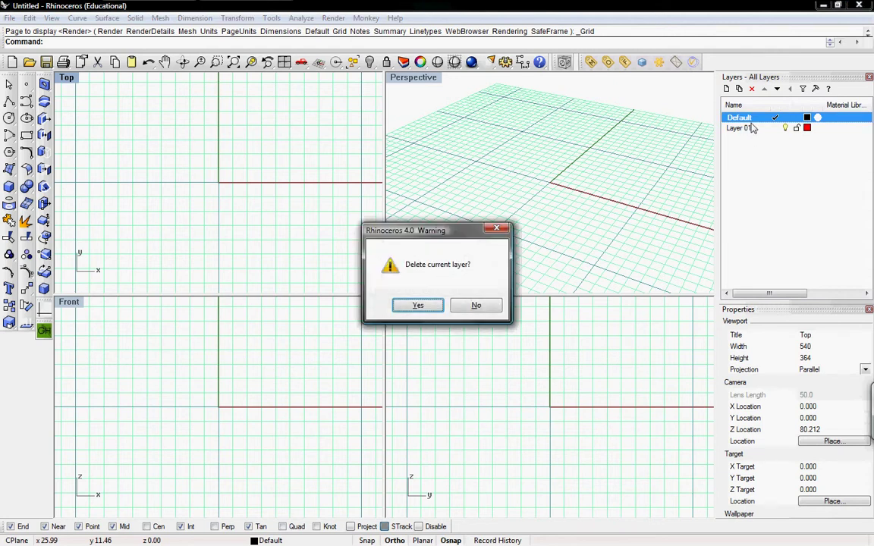
pyautogui.press('Return')
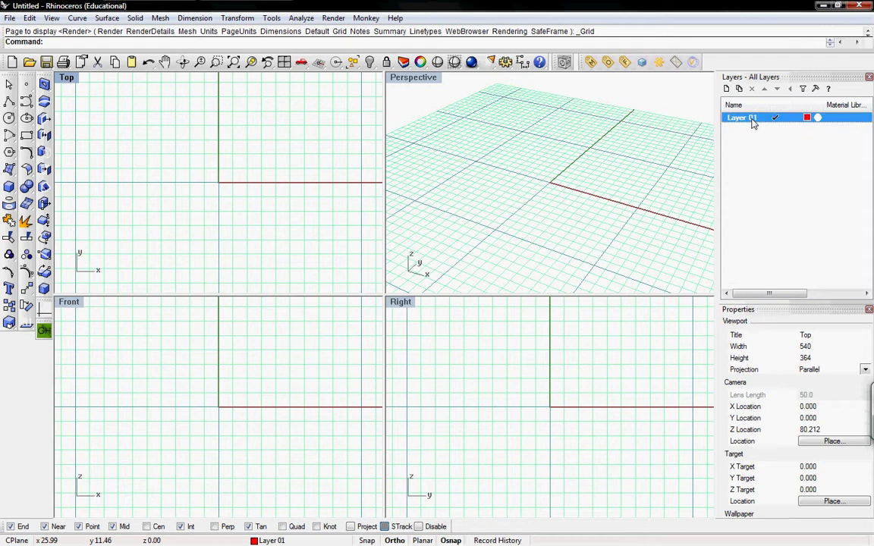
# Rename the remaining layer, Layer 01, as Floor 1.
pyautogui.click(755, 120)
pyautogui.write('Floor 1')
pyautogui.press('Return')
# Import the AutoCAD drawing Bldg 5 - Floor 1 from the Desktop, listing all supported file types.
pyautogui.click(10, 18)
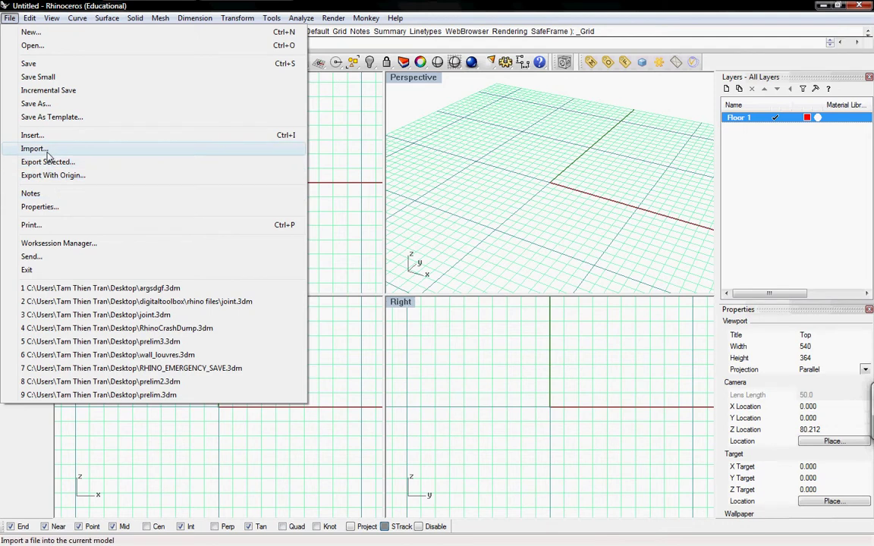
pyautogui.click(34, 149)
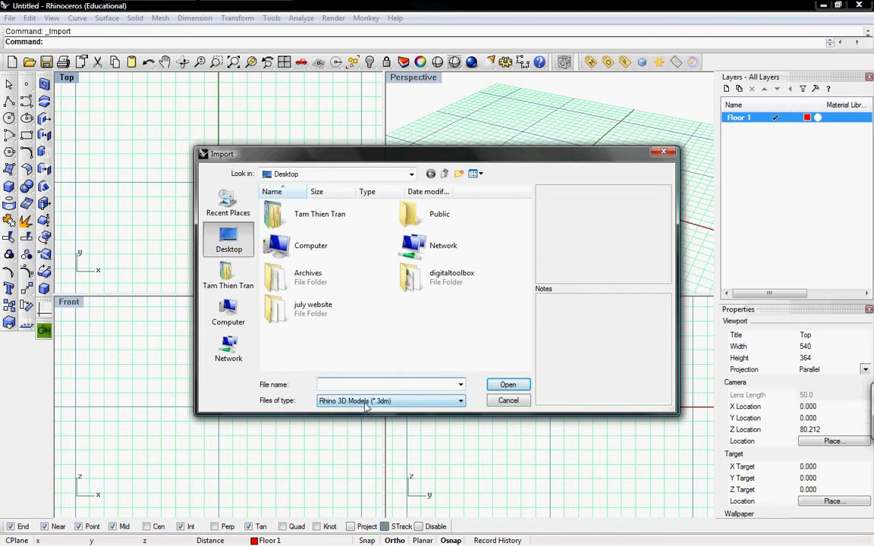
pyautogui.click(460, 406)
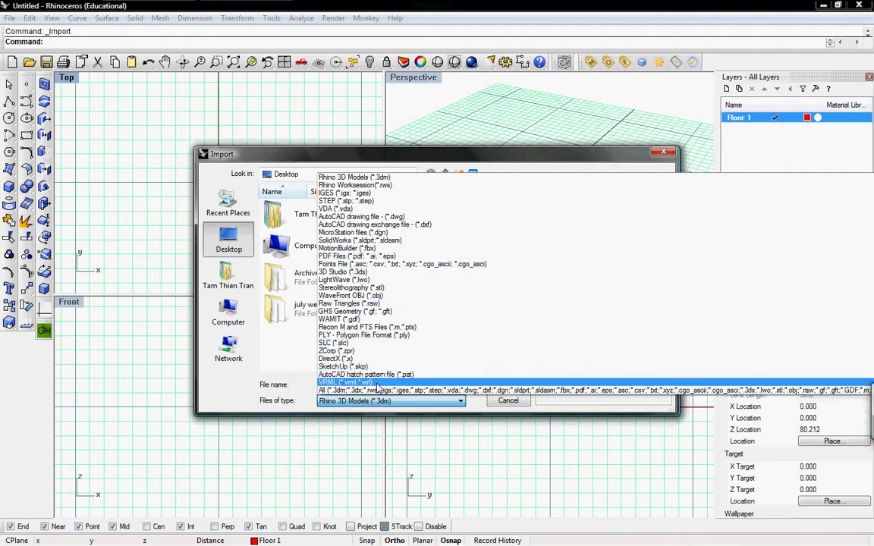
pyautogui.click(373, 391)
pyautogui.moveTo(526, 227); pyautogui.dragTo(531, 298)
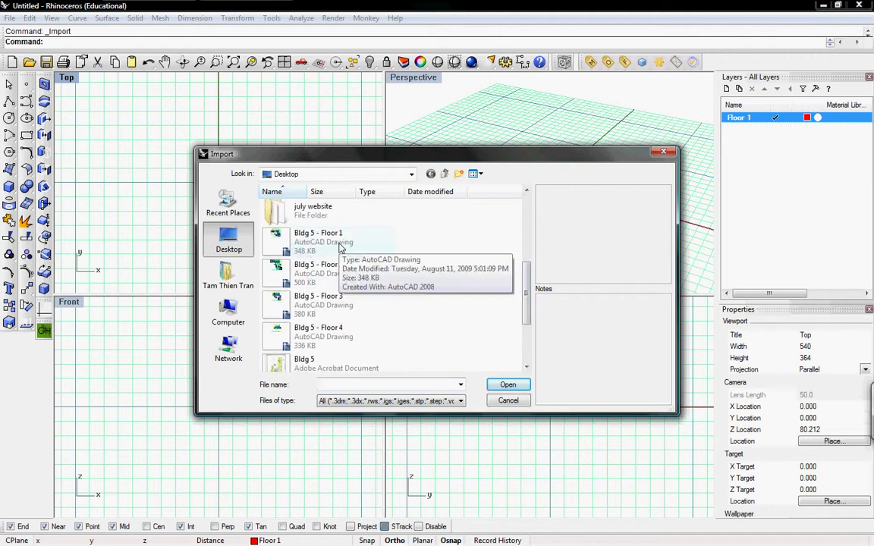
pyautogui.click(334, 241)
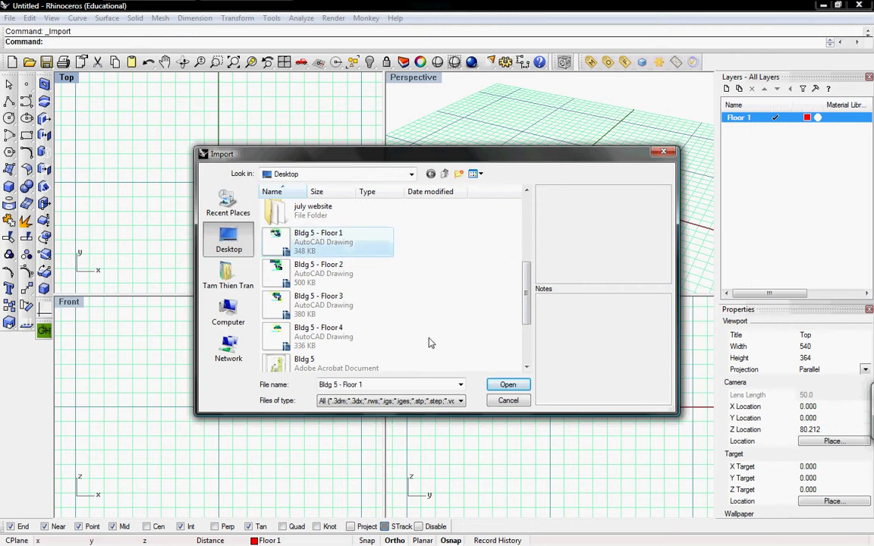
pyautogui.click(509, 385)
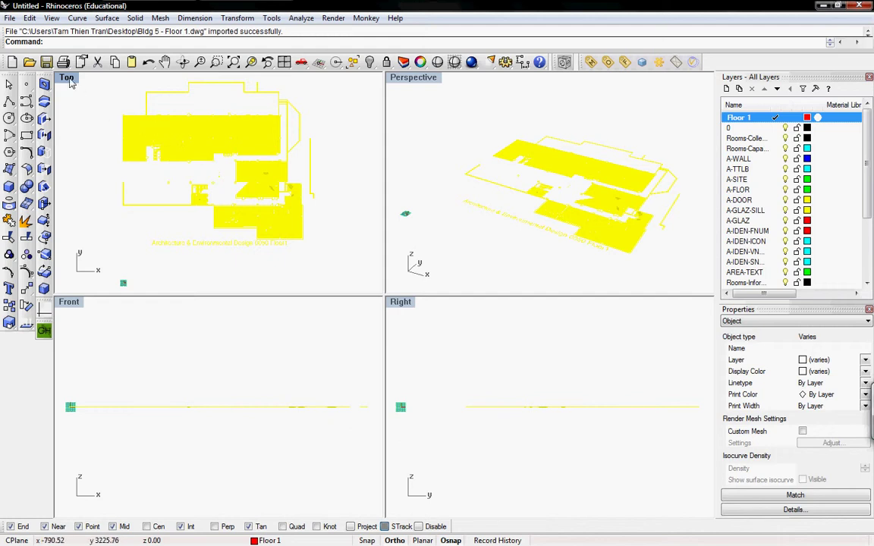
# Maximize the Top viewport, deselect the imported floor plan and enlarge the layer list.
pyautogui.doubleClick(67, 77)
pyautogui.click(144, 151)
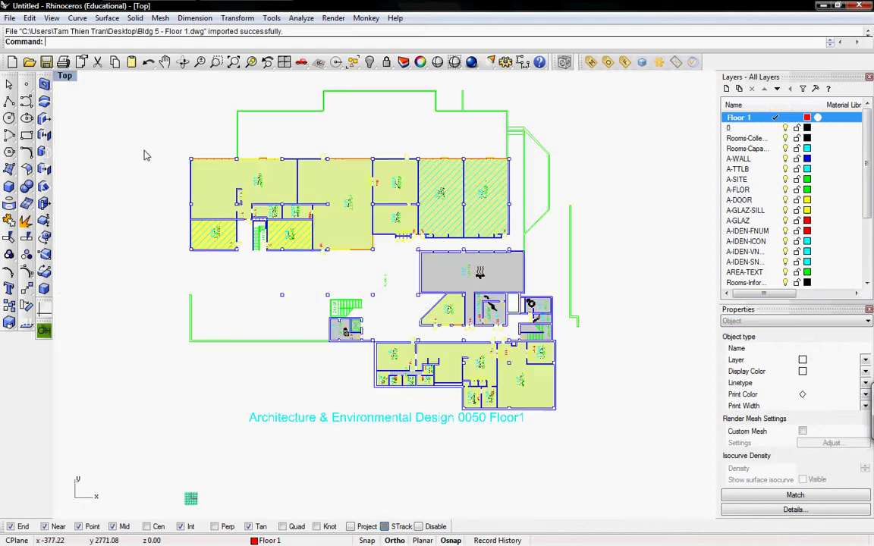
pyautogui.moveTo(319, 220); pyautogui.dragTo(295, 228, button='right')
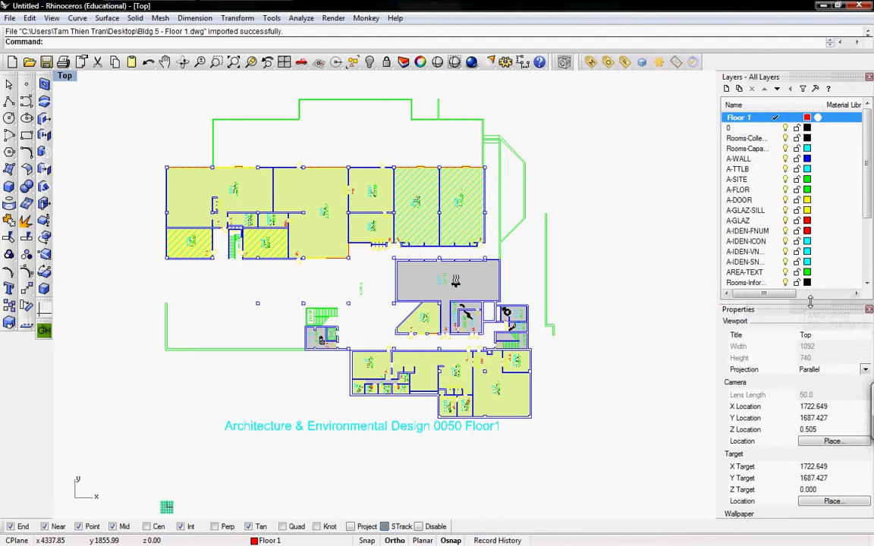
pyautogui.moveTo(815, 305); pyautogui.dragTo(814, 333)
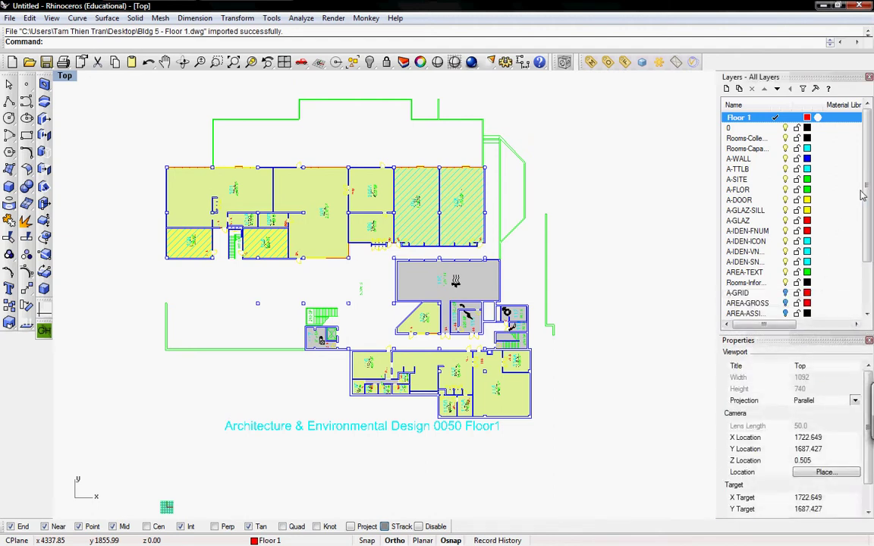
pyautogui.scroll(-2, 865, 176)
pyautogui.scroll(2, 864, 177)
# Examine the imported floor plan's walls, room labels, symbols and hatches, including the hatch of room 105.
pyautogui.click(360, 292)
pyautogui.scroll(3, 339, 293)
pyautogui.click(372, 319)
pyautogui.scroll(-3, 357, 304)
pyautogui.moveTo(338, 357); pyautogui.dragTo(320, 309, button='right')
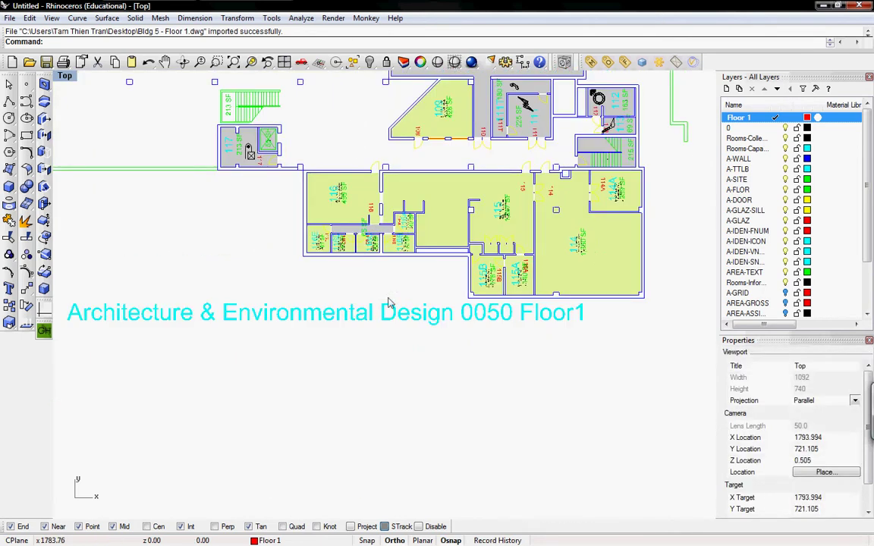
pyautogui.scroll(3, 466, 258)
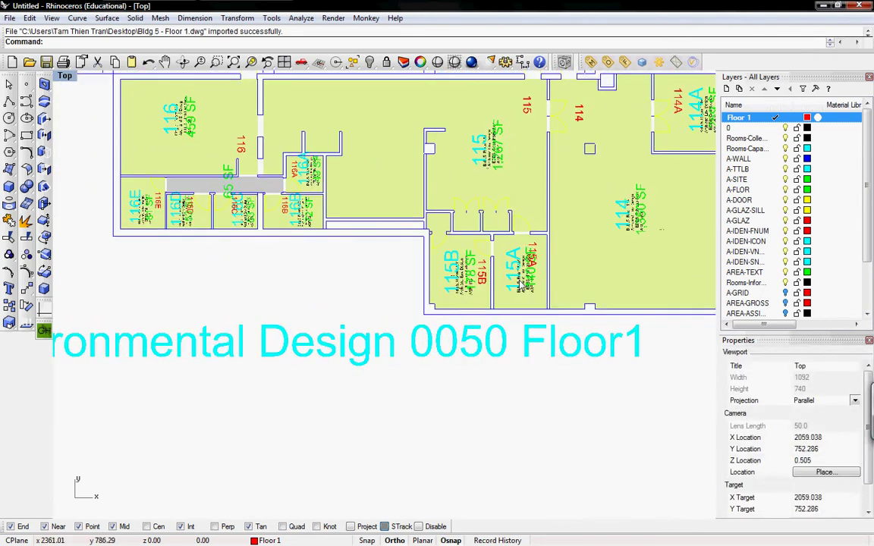
pyautogui.moveTo(478, 239); pyautogui.dragTo(524, 284, button='right')
pyautogui.scroll(-2, 524, 285)
pyautogui.moveTo(457, 185); pyautogui.dragTo(465, 287, button='right')
pyautogui.scroll(3, 464, 287)
pyautogui.scroll(3, 495, 214)
pyautogui.moveTo(495, 214); pyautogui.dragTo(518, 327, button='right')
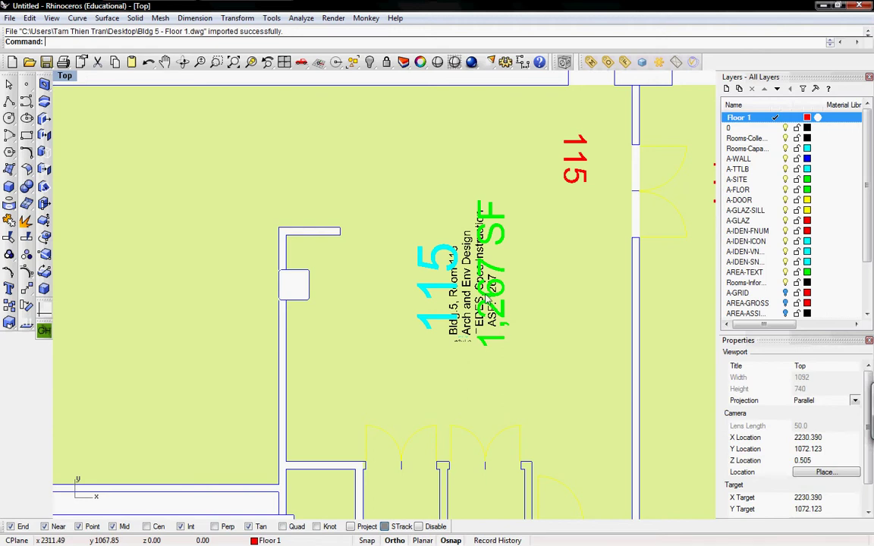
pyautogui.moveTo(436, 278); pyautogui.dragTo(471, 375, button='right')
pyautogui.scroll(-1, 471, 374)
pyautogui.moveTo(455, 226); pyautogui.dragTo(440, 412, button='right')
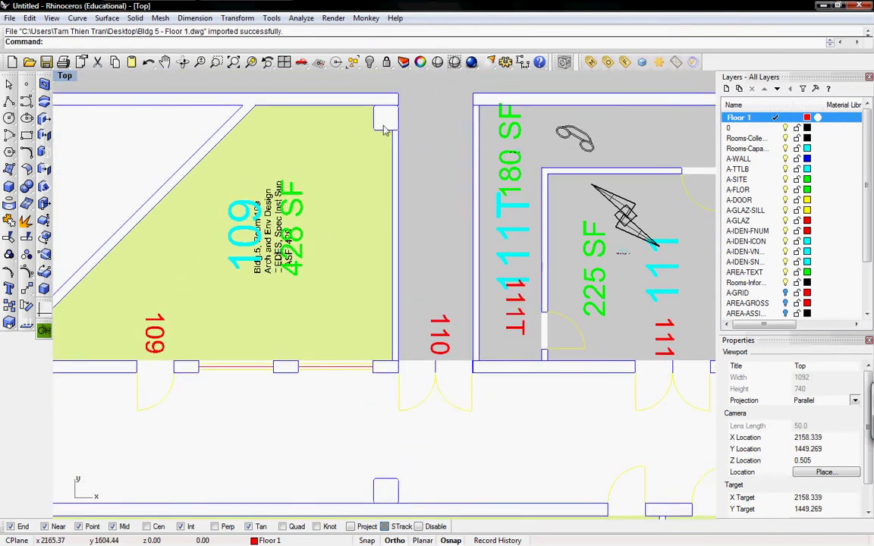
pyautogui.moveTo(173, 328); pyautogui.dragTo(423, 464, button='right')
pyautogui.moveTo(339, 208); pyautogui.dragTo(362, 307, button='right')
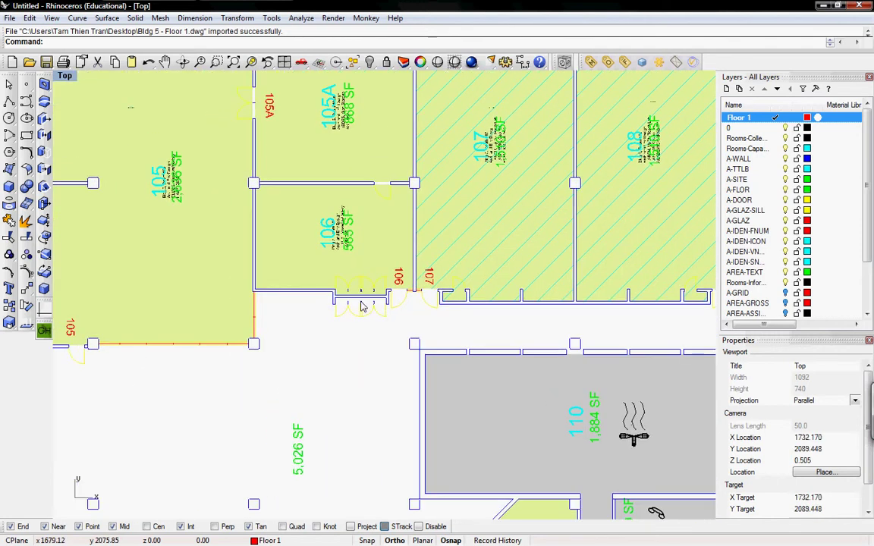
pyautogui.scroll(-4, 363, 307)
pyautogui.click(328, 180)
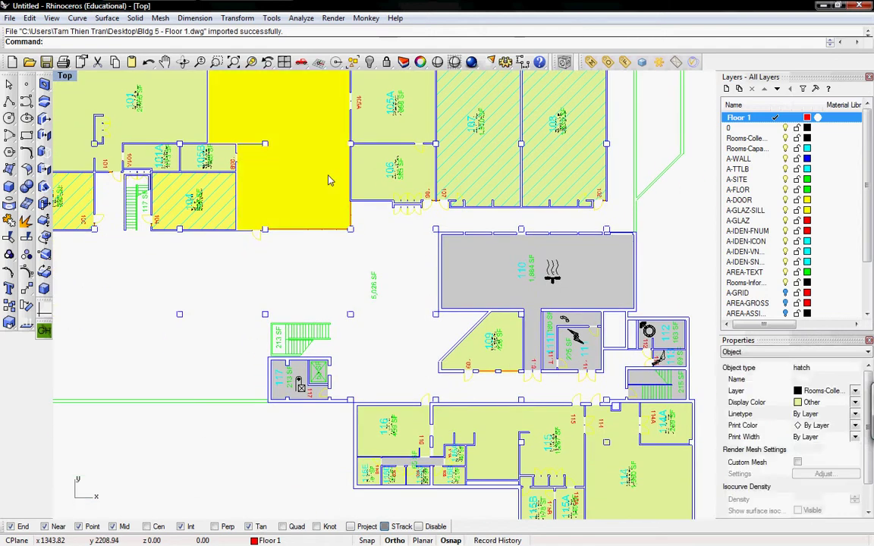
pyautogui.scroll(-1, 311, 224)
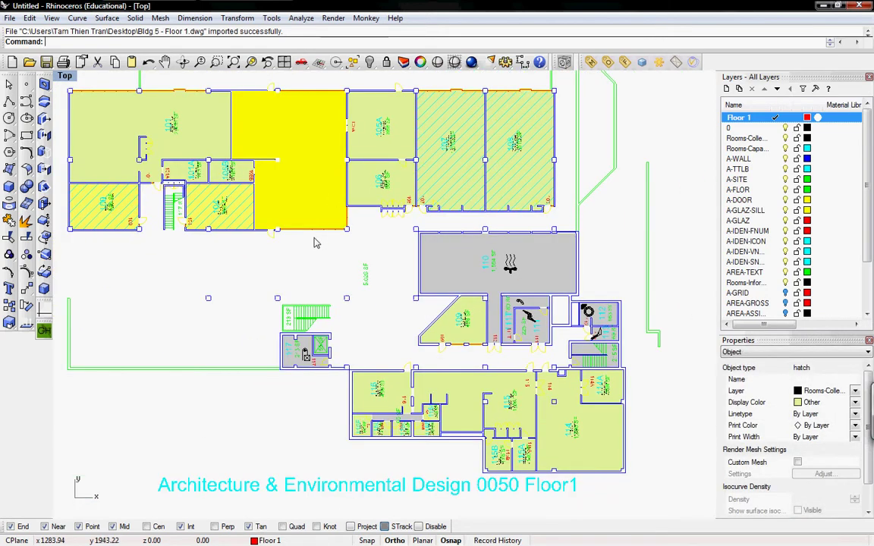
pyautogui.scroll(-1, 307, 245)
pyautogui.click(144, 262)
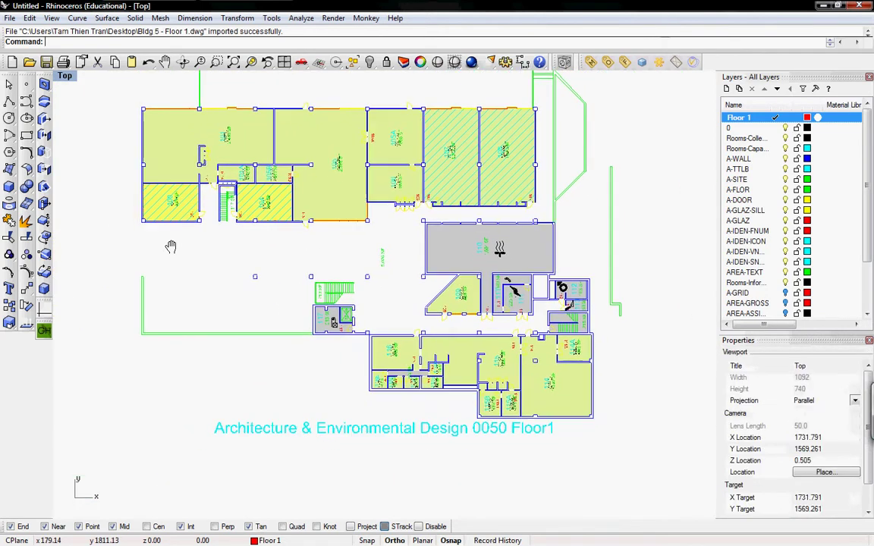
pyautogui.moveTo(167, 259); pyautogui.dragTo(220, 264, button='right')
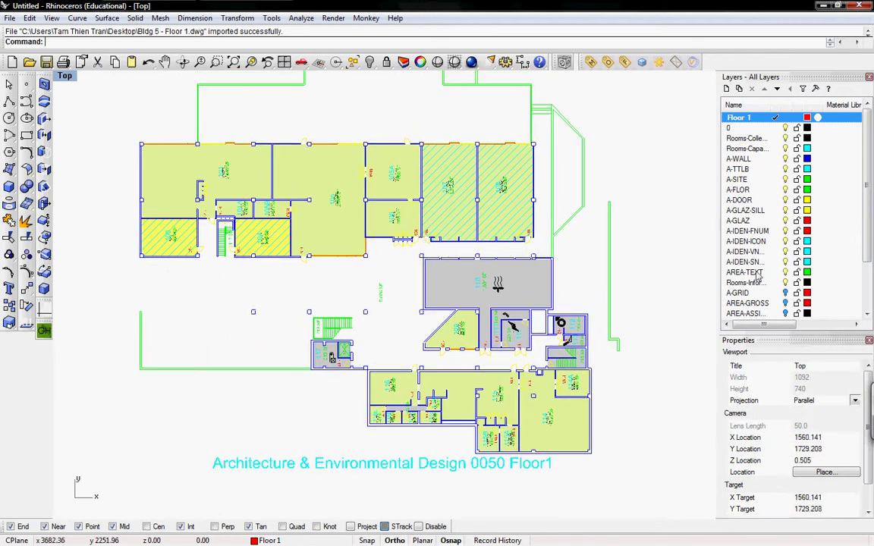
# Enlarge the layer list further and toggle layer 0 off and on to check what it contains.
pyautogui.moveTo(812, 332); pyautogui.dragTo(814, 358)
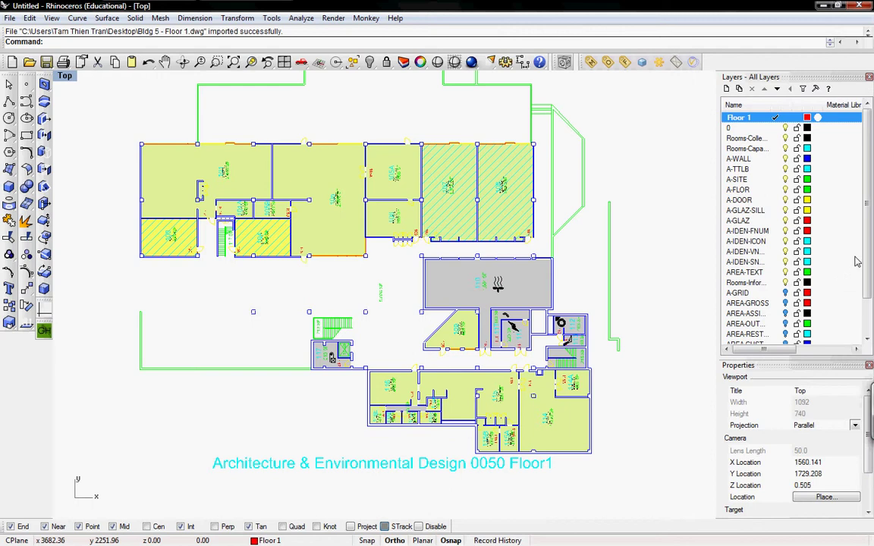
pyautogui.click(785, 129)
pyautogui.click(786, 128)
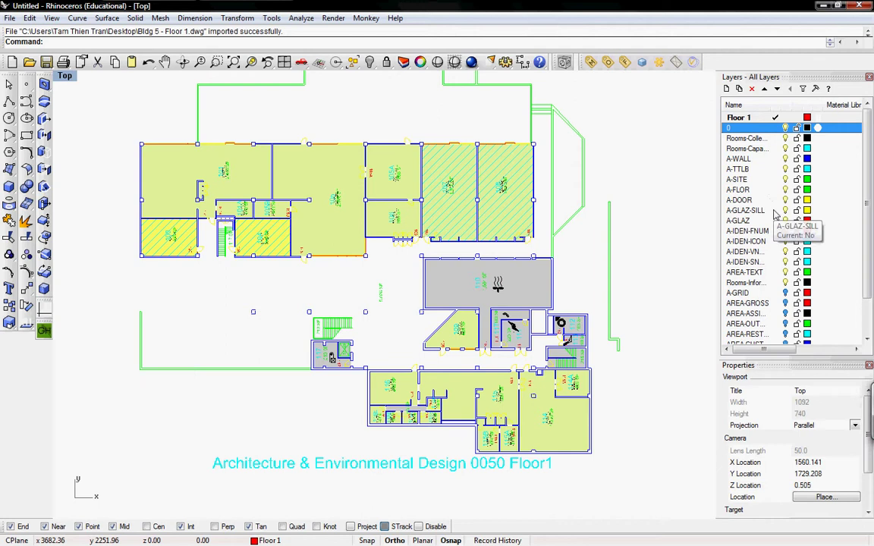
# Check the contents of the A-WALL layer by toggling its visibility and selecting all its objects.
pyautogui.click(786, 158)
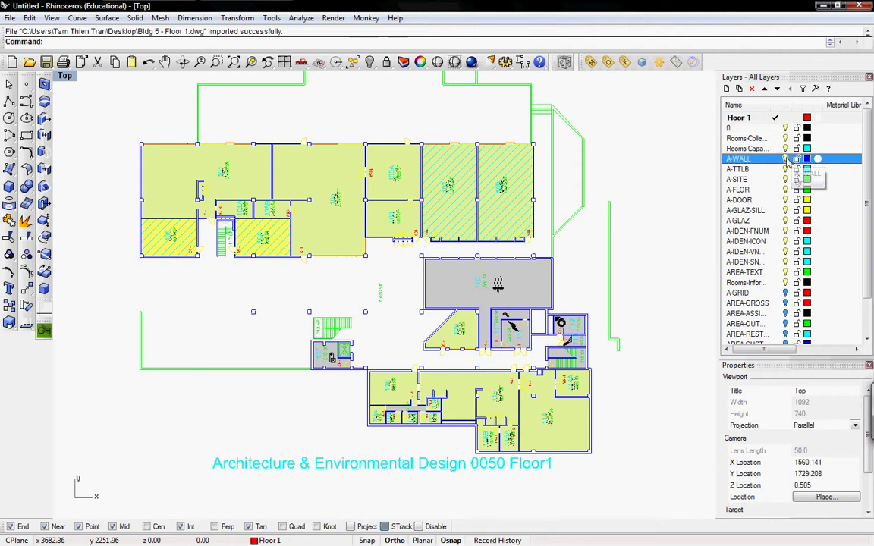
pyautogui.click(787, 158)
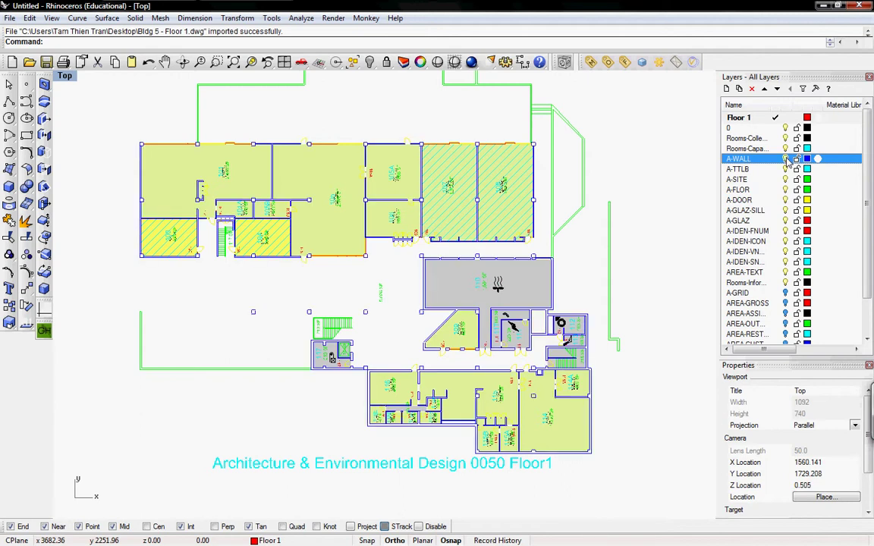
pyautogui.click(787, 158)
pyautogui.click(787, 158)
pyautogui.rightClick(760, 159)
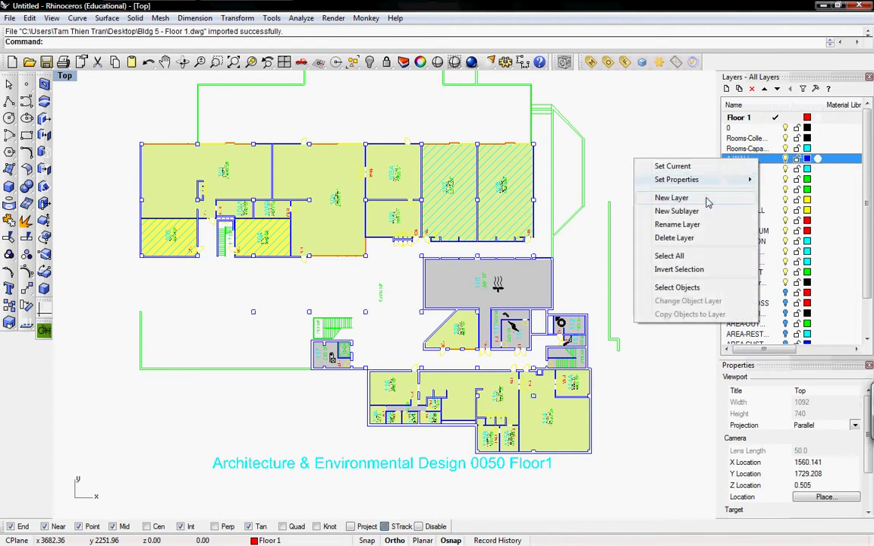
pyautogui.click(677, 287)
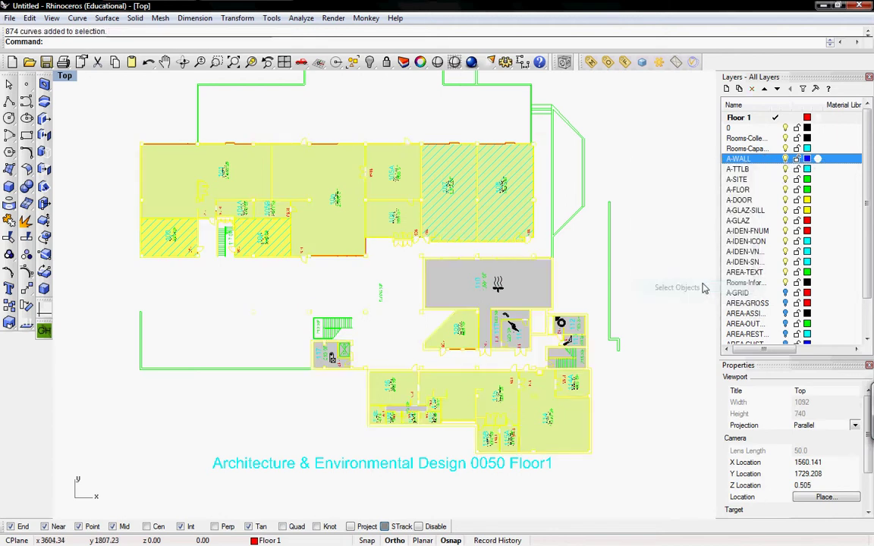
# Deselect the wall curves and rename the A-WALL layer as walls.
pyautogui.click(740, 158)
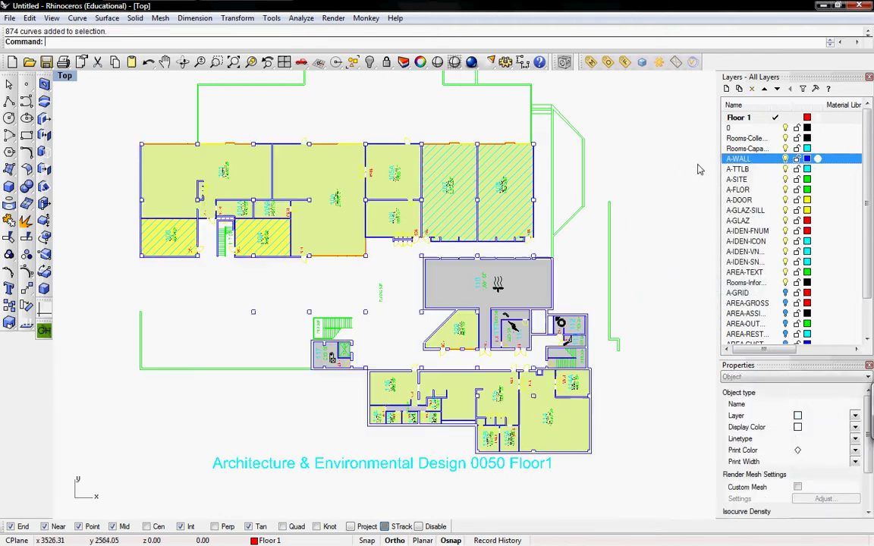
pyautogui.write('walls')
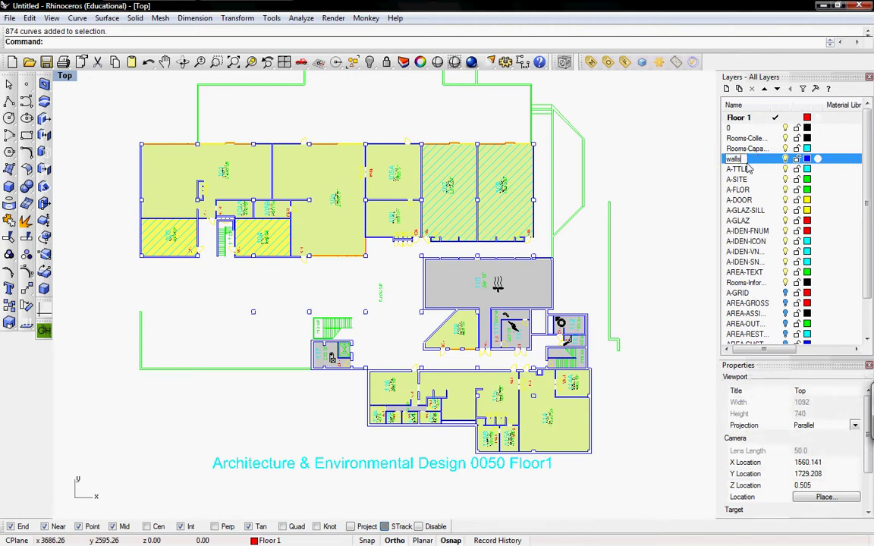
pyautogui.press('Return')
# Check the A-TTLB layer by toggling its visibility and try to delete the layer together with its object.
pyautogui.click(743, 170)
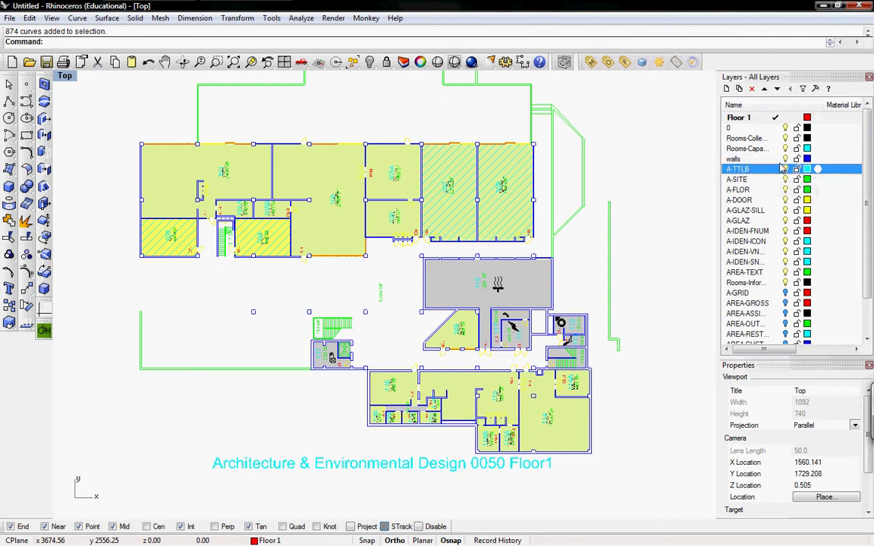
pyautogui.click(785, 170)
pyautogui.click(785, 170)
pyautogui.rightClick(768, 169)
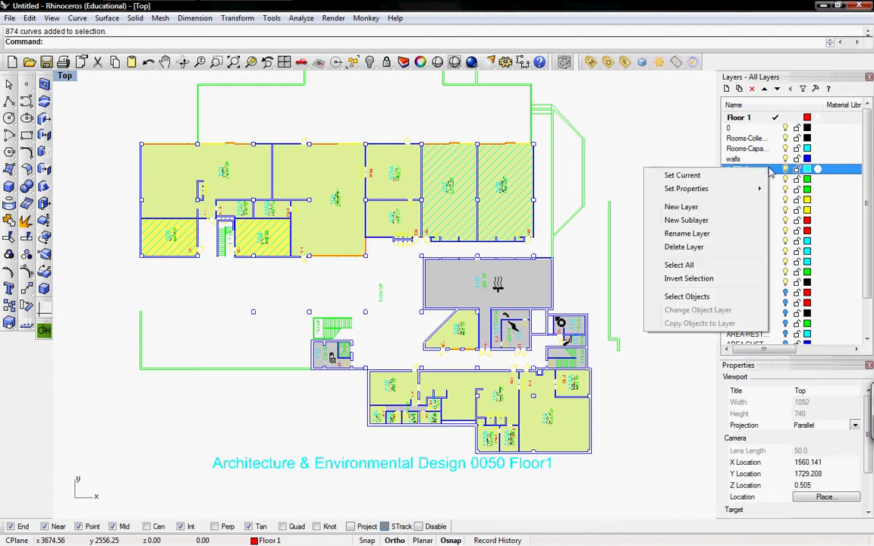
pyautogui.click(715, 247)
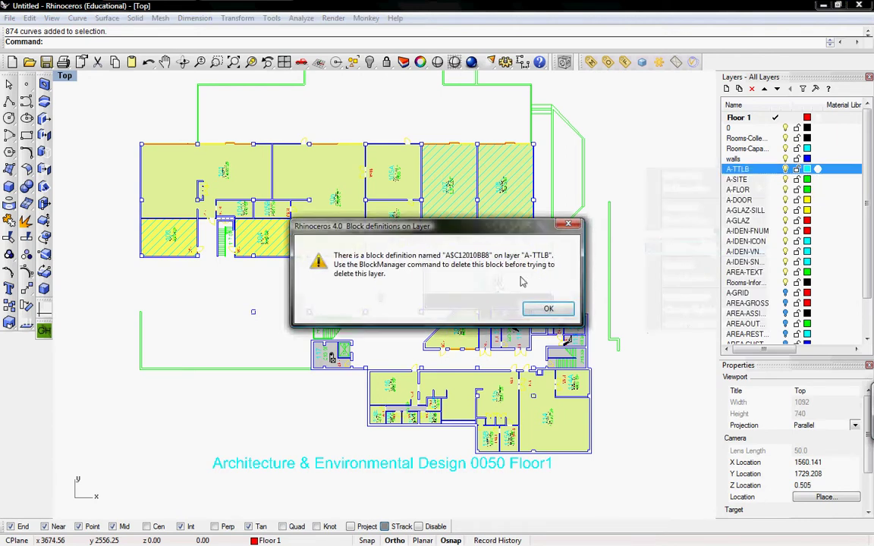
pyautogui.click(545, 310)
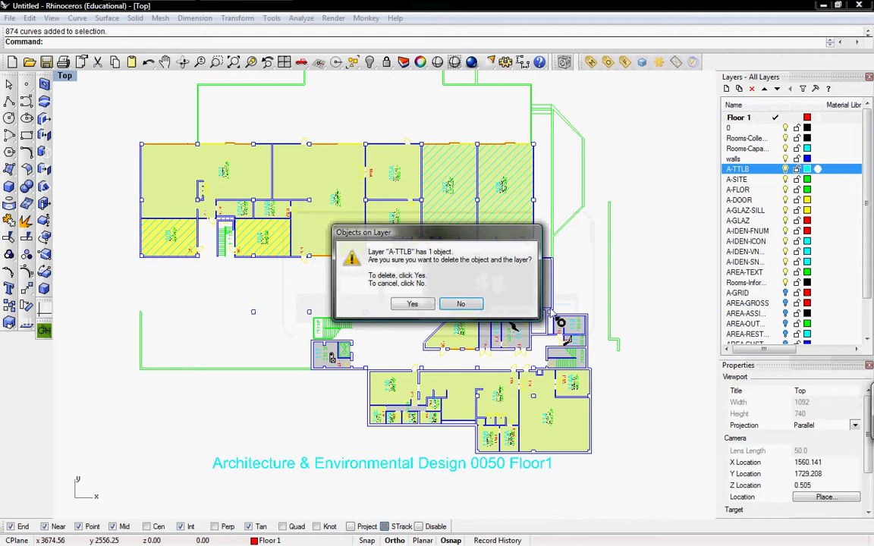
pyautogui.click(412, 304)
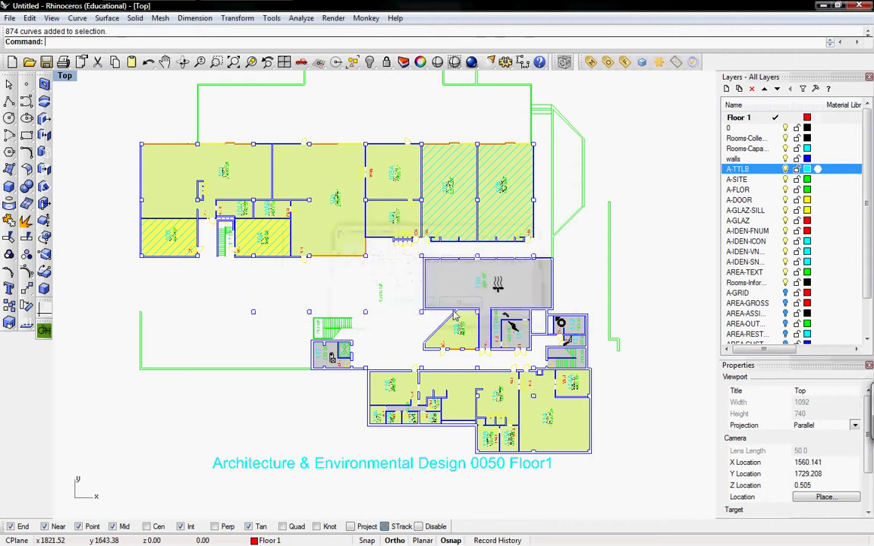
# Select the A-SITE layer and toggle the A-FLOR layer off and on to check what it contains.
pyautogui.keyDown('shift'); pyautogui.click(763, 180); pyautogui.keyUp('shift')
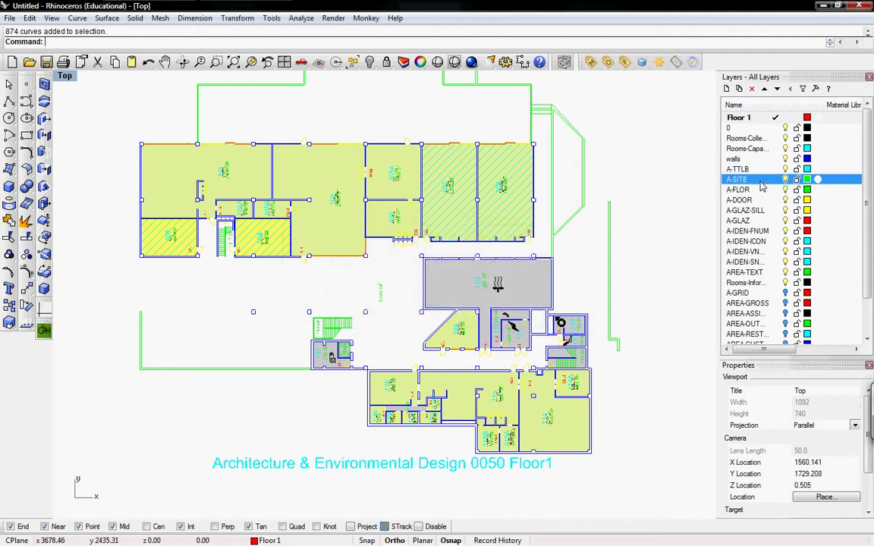
pyautogui.rightClick(762, 180)
pyautogui.click(763, 179)
pyautogui.click(785, 191)
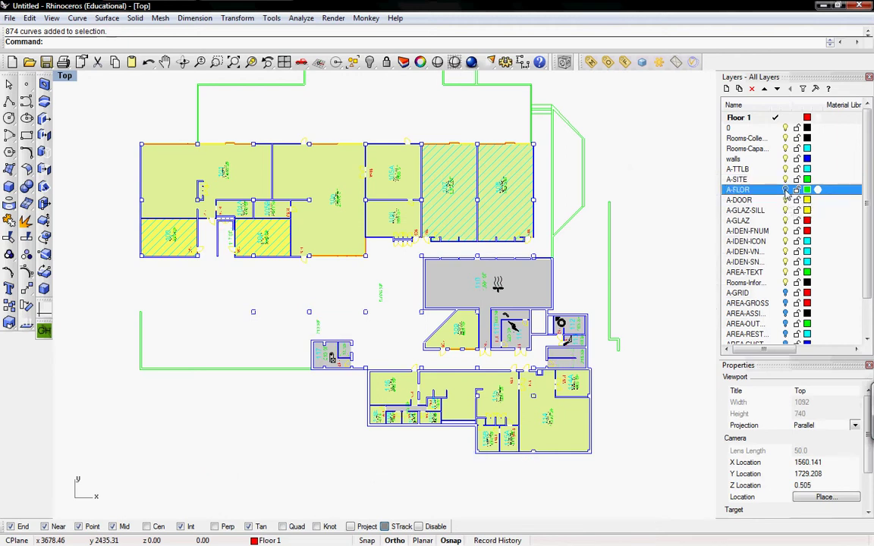
pyautogui.click(785, 191)
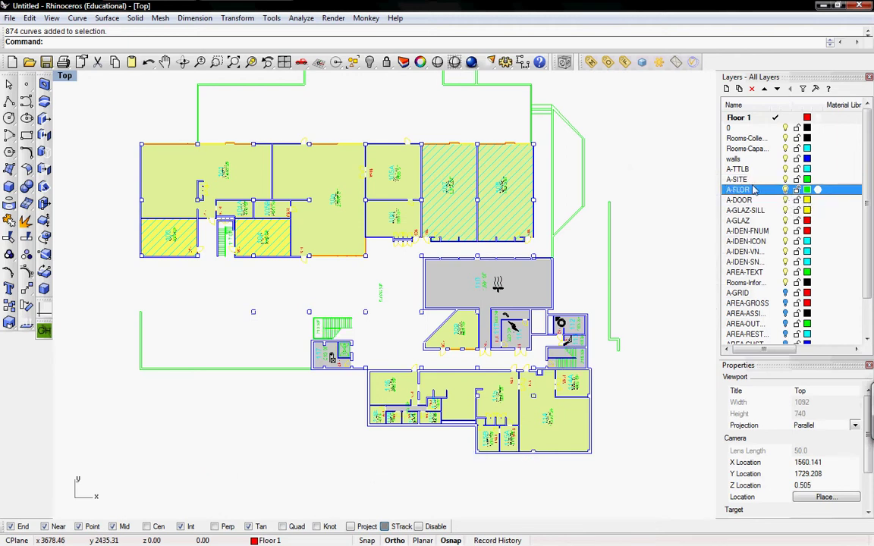
# Check the contents of the A-GLAZ, A-GLAZ-SILL, A-GRID and AREA-GROSS layers by toggling their visibility.
pyautogui.click(787, 220)
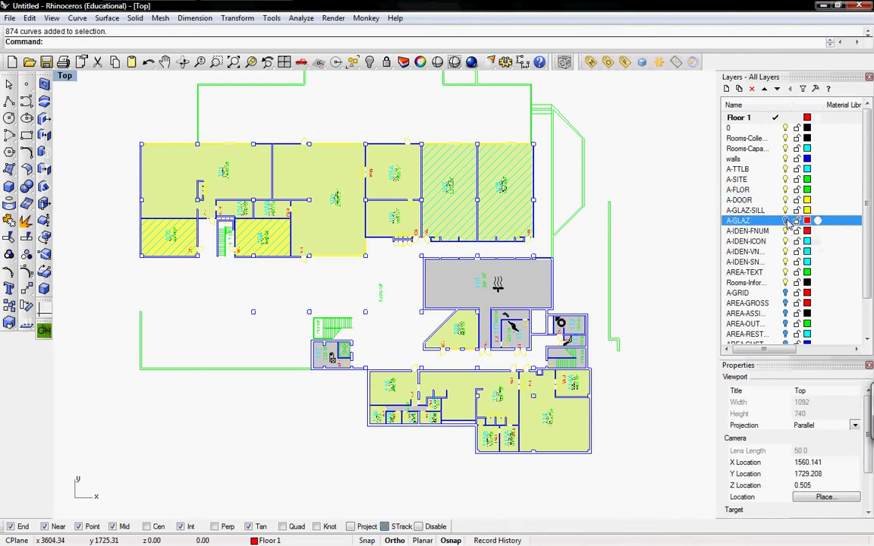
pyautogui.click(786, 212)
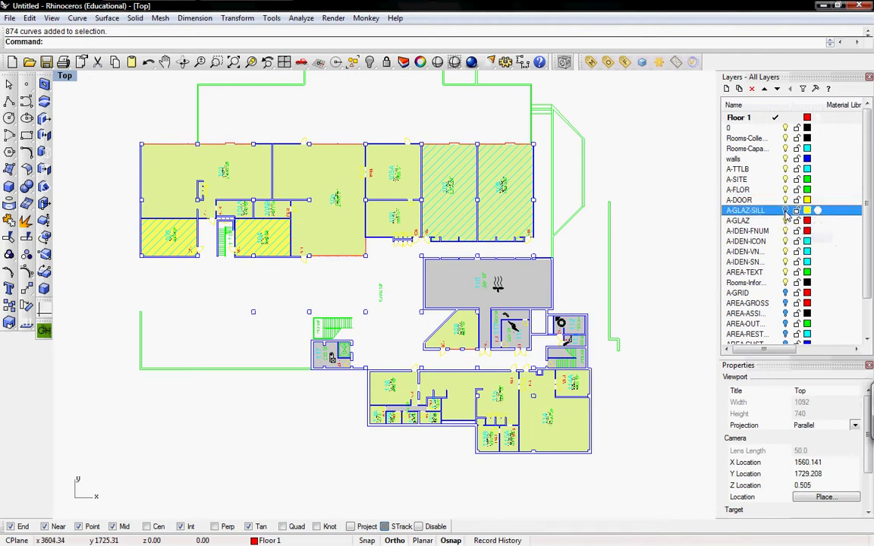
pyautogui.click(786, 293)
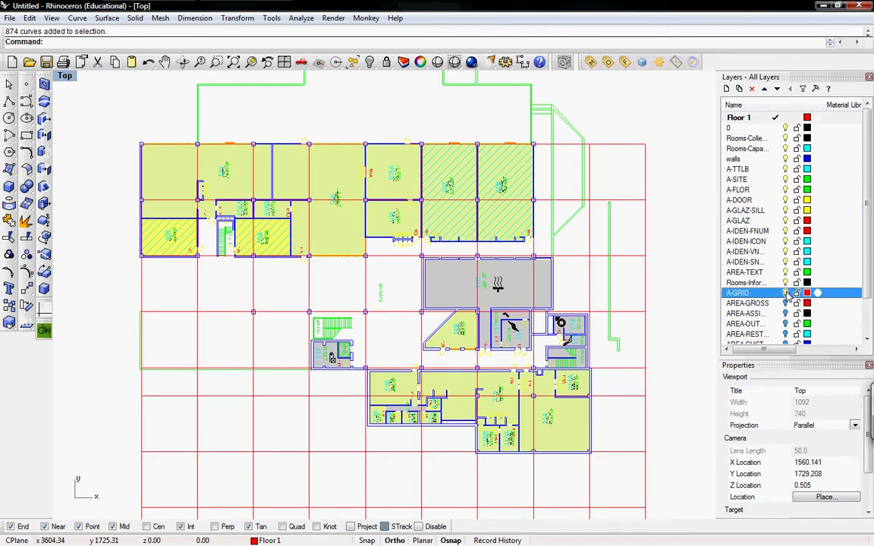
pyautogui.click(786, 293)
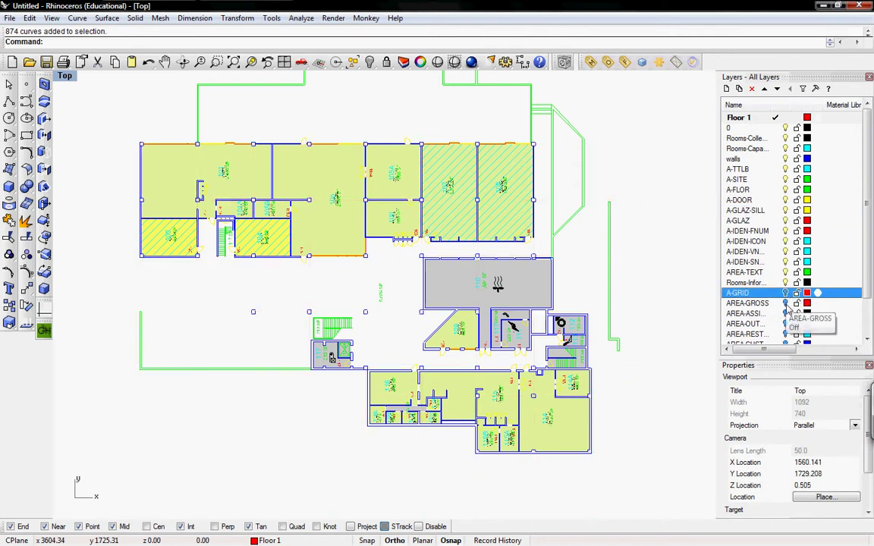
pyautogui.click(789, 303)
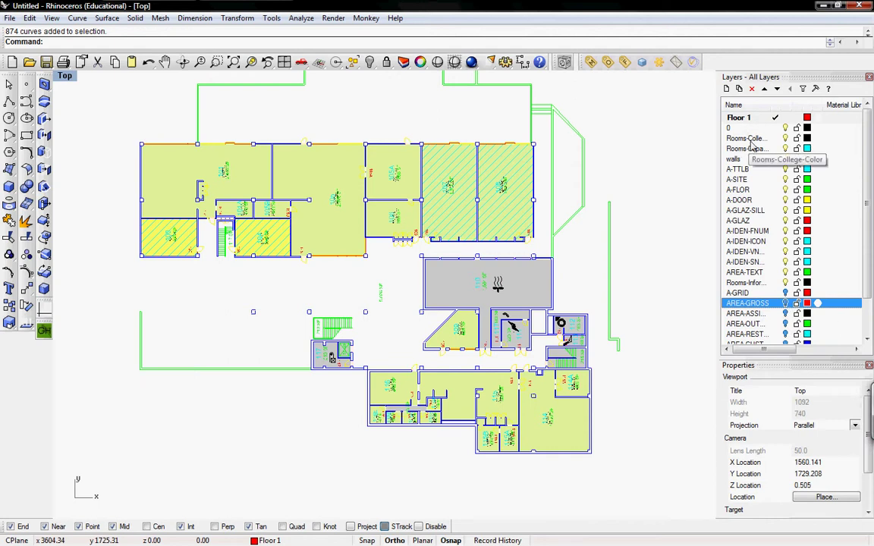
# Rename layer 0 as icons.
pyautogui.click(733, 129)
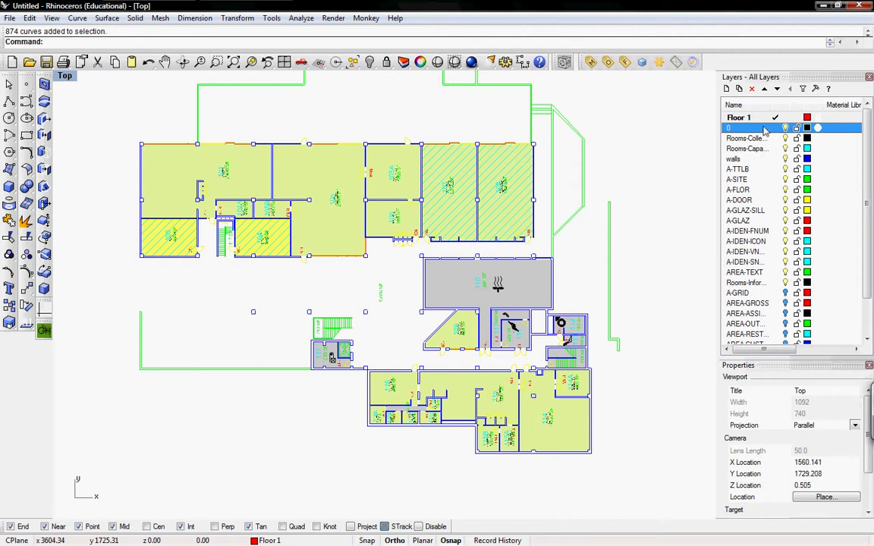
pyautogui.click(733, 130)
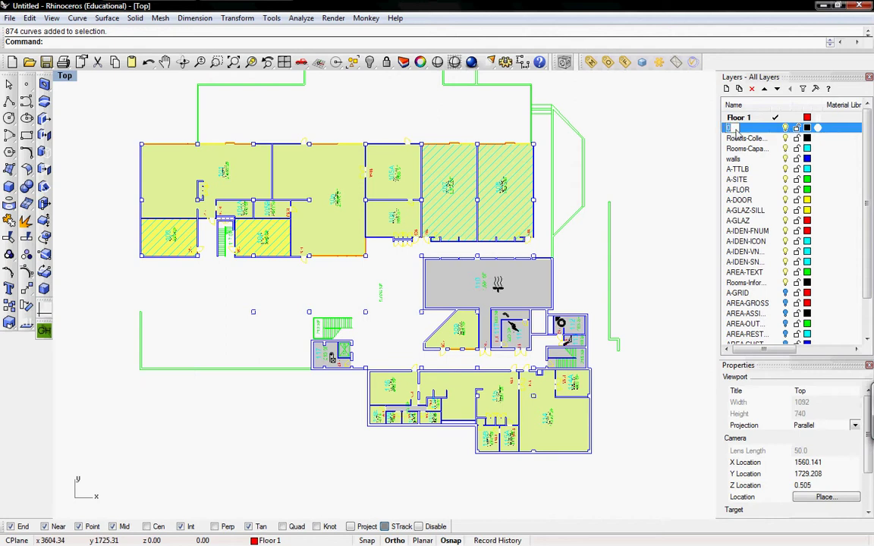
pyautogui.write('cons')
pyautogui.press('Return')
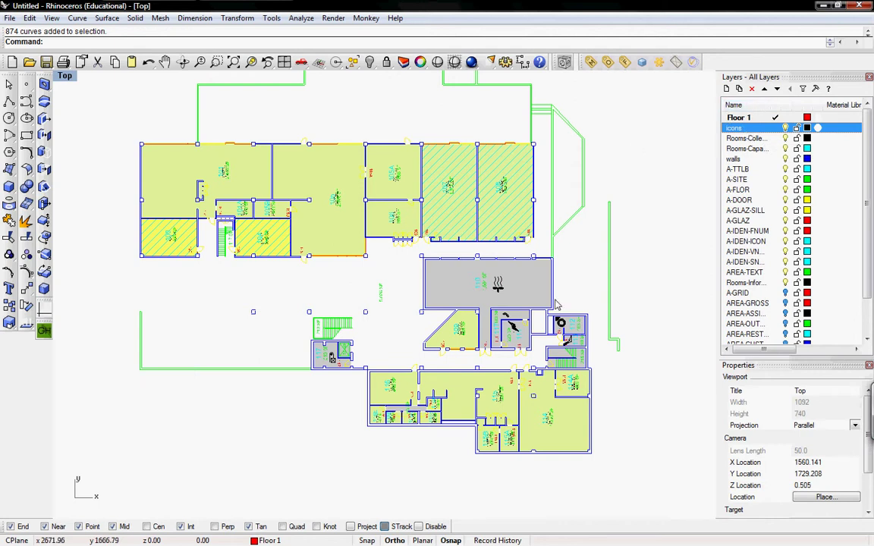
pyautogui.moveTo(483, 212); pyautogui.dragTo(488, 245, button='right')
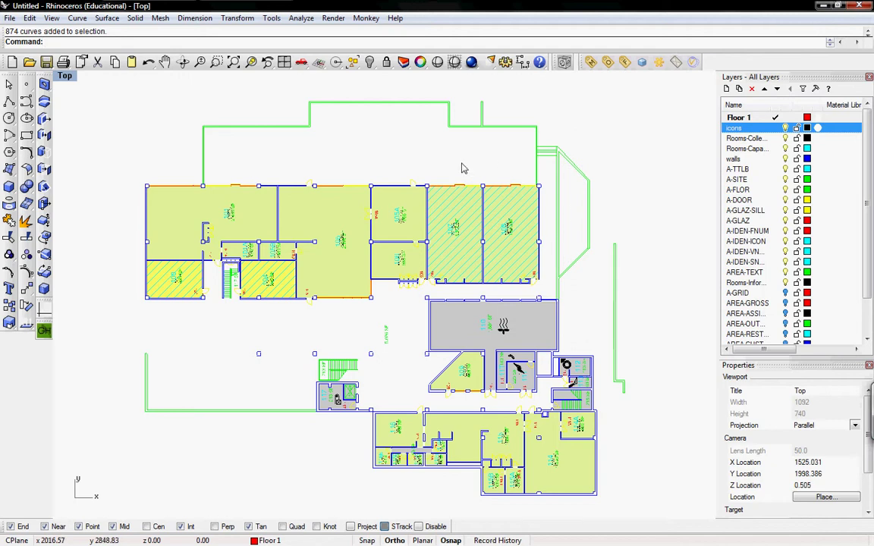
pyautogui.moveTo(486, 174); pyautogui.dragTo(469, 161, button='right')
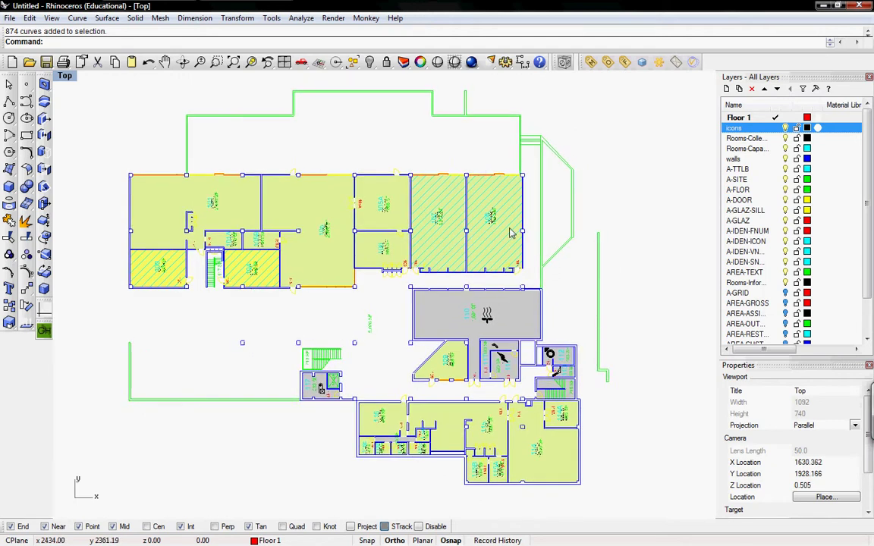